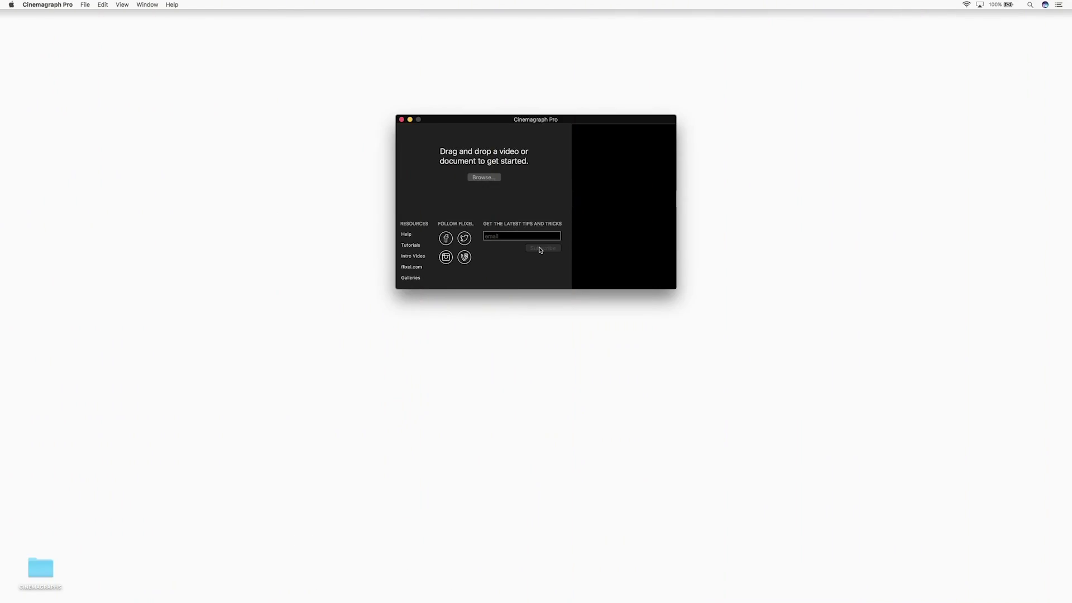
Import Tutorial 1.mp4 from CINEMAGRAPHS/1 as a new document named 'Cinemagraph 1'
double_click(40, 574)
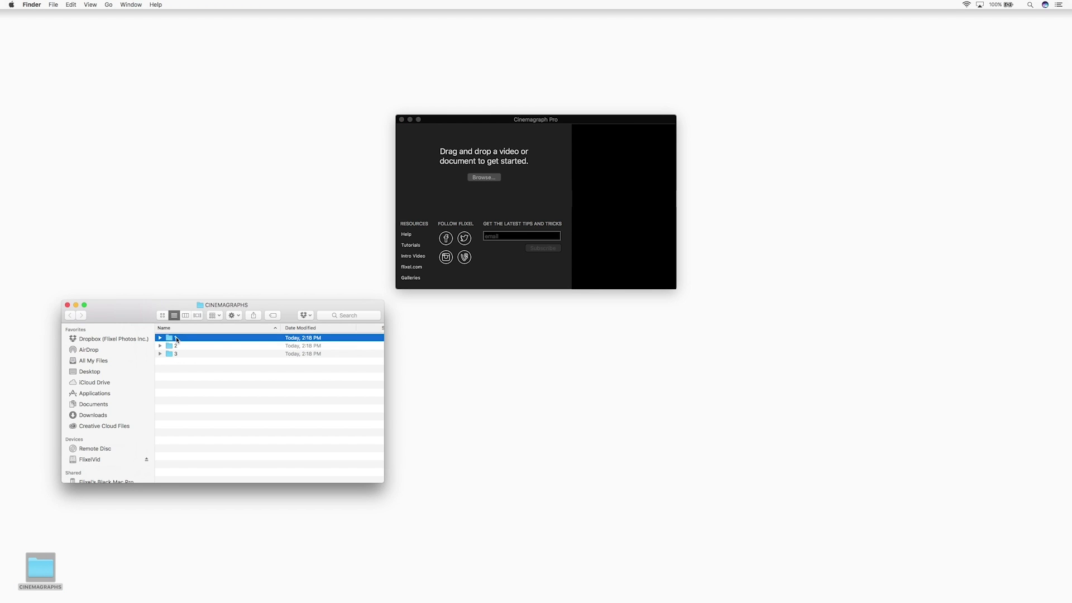
double_click(181, 338)
drag(178, 337, 394, 237)
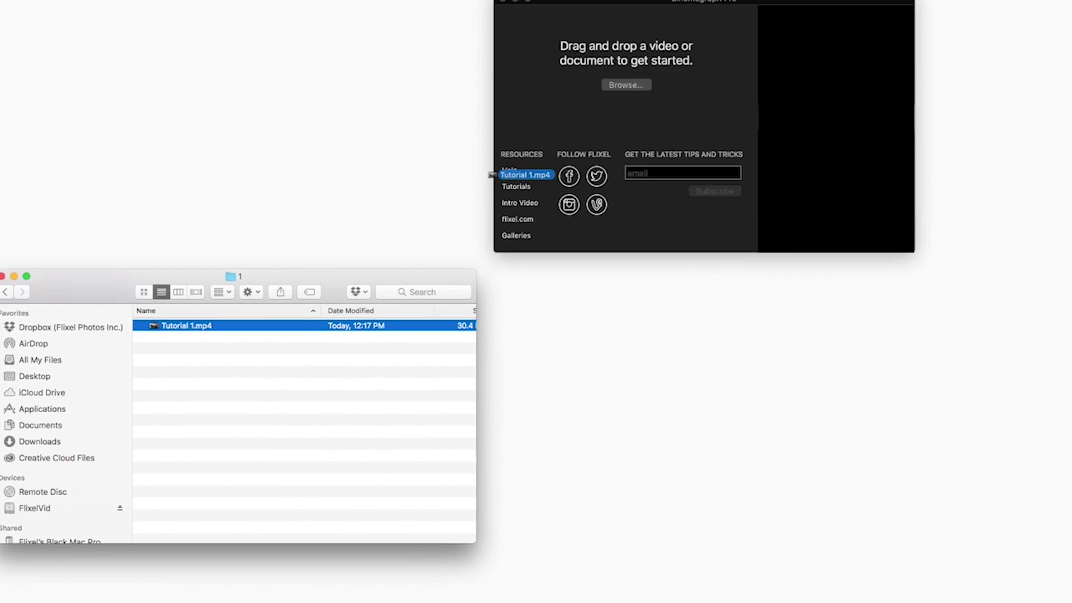
drag(493, 174, 635, 50)
drag(494, 205, 493, 203)
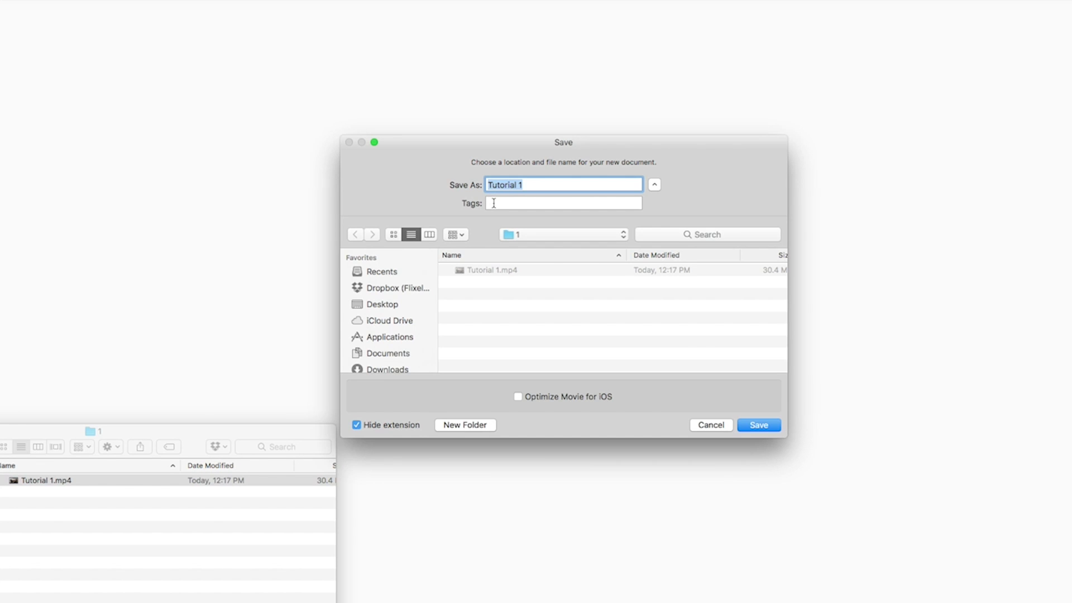
text(Cinemagraph 1)
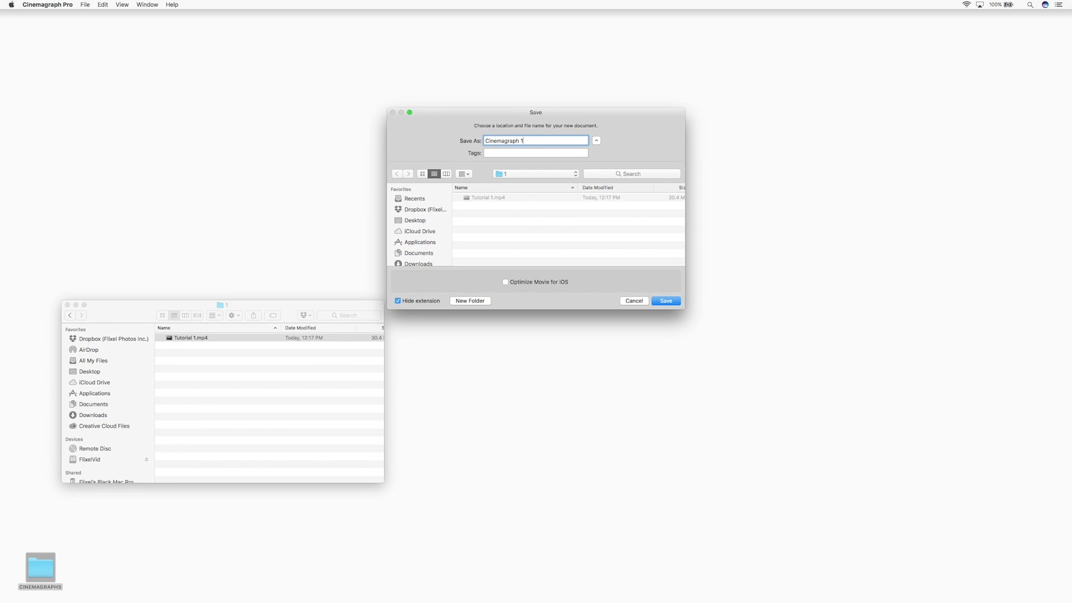
key(Return)
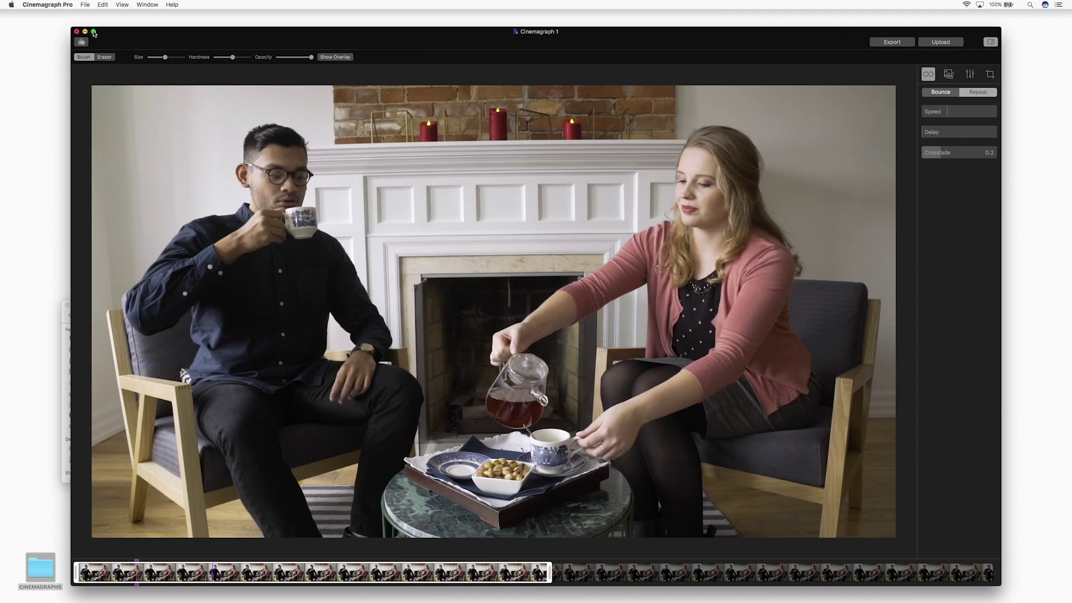
Switch the project to full screen and save a copy as 'Tutorial 1 Saved'
click(94, 33)
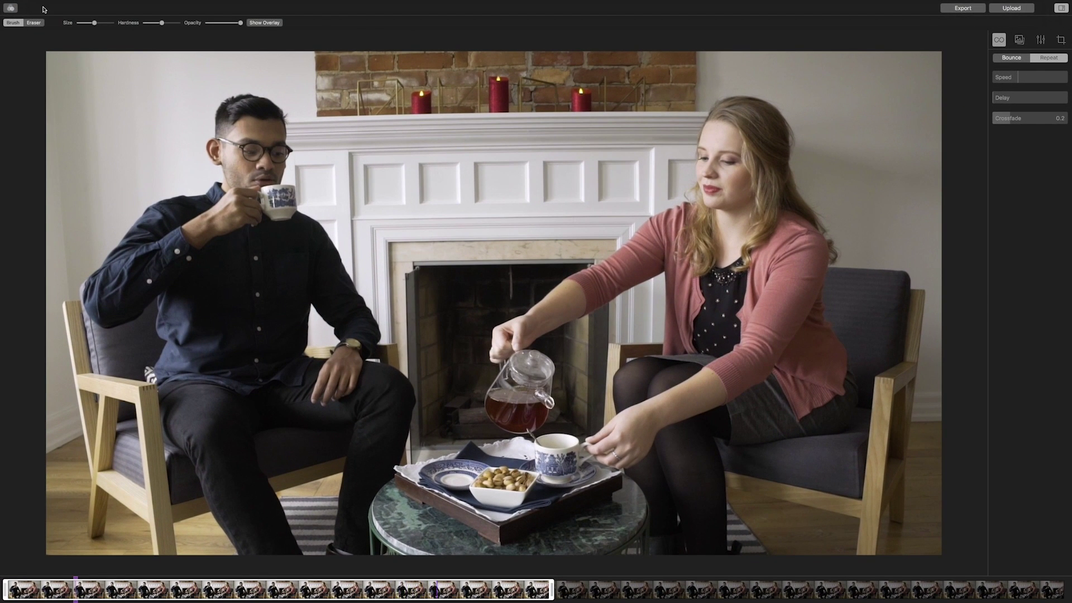
mouse_move(45, 3)
click(87, 4)
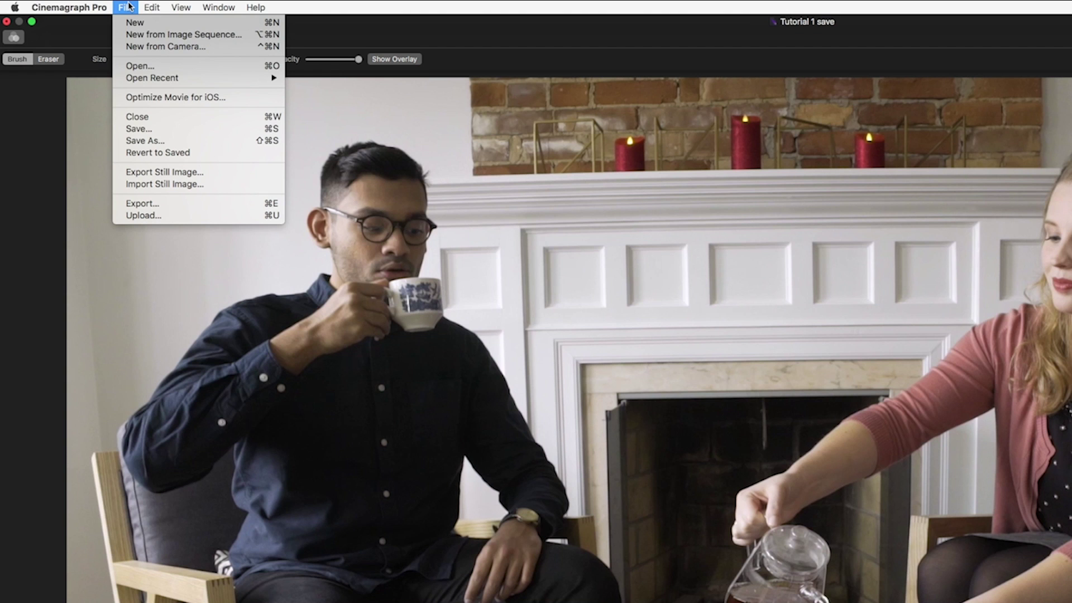
click(134, 141)
text(Tutorial 1 Saved)
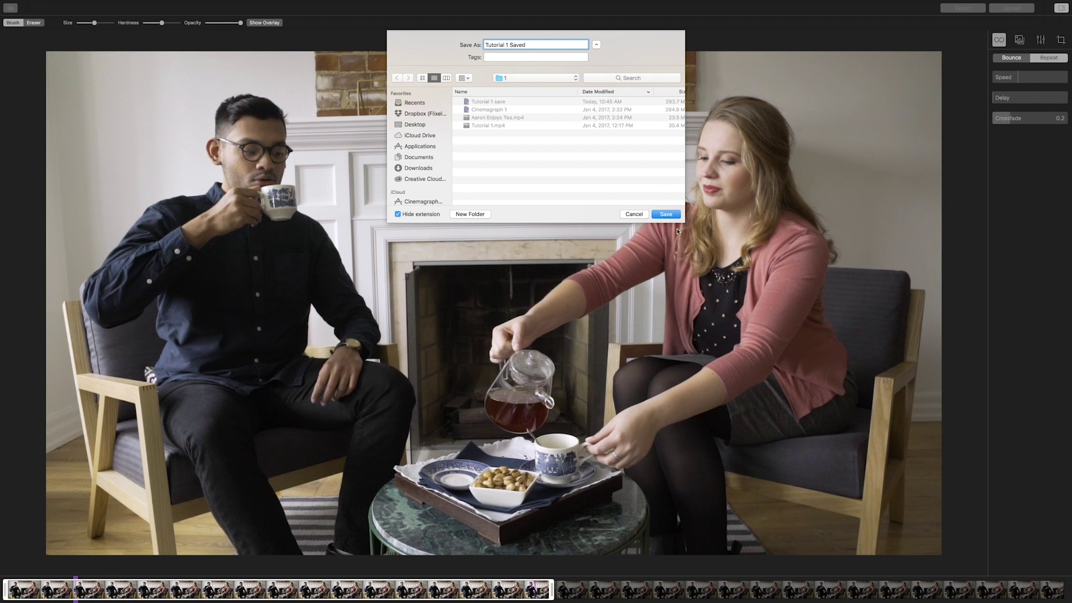
click(665, 214)
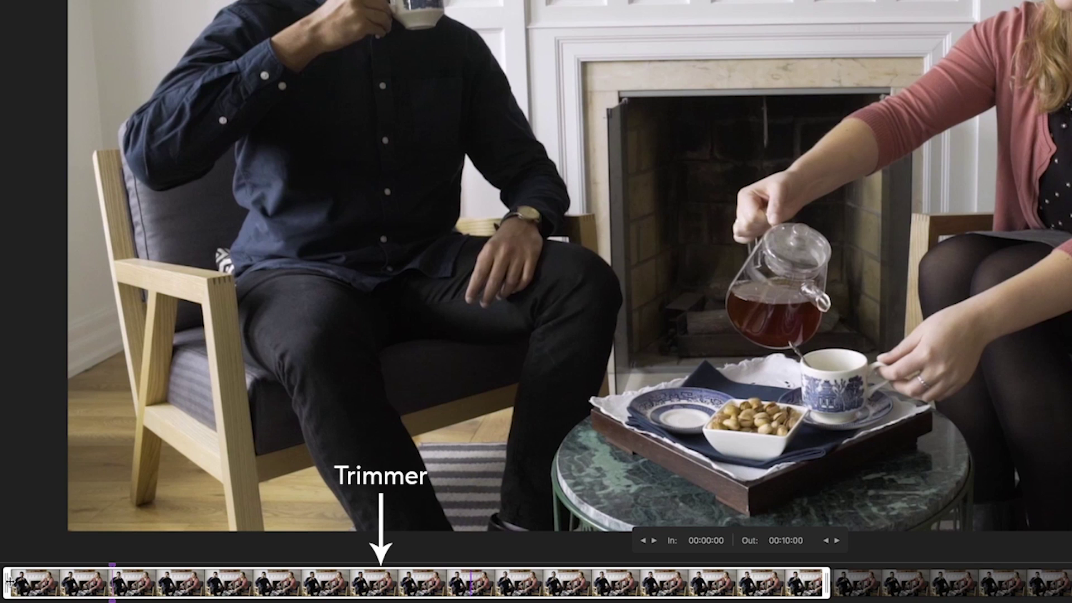
Trim the loop to In 00:08:19 / Out 00:10:20 and pick a still frame inside it
drag(9, 581, 556, 591)
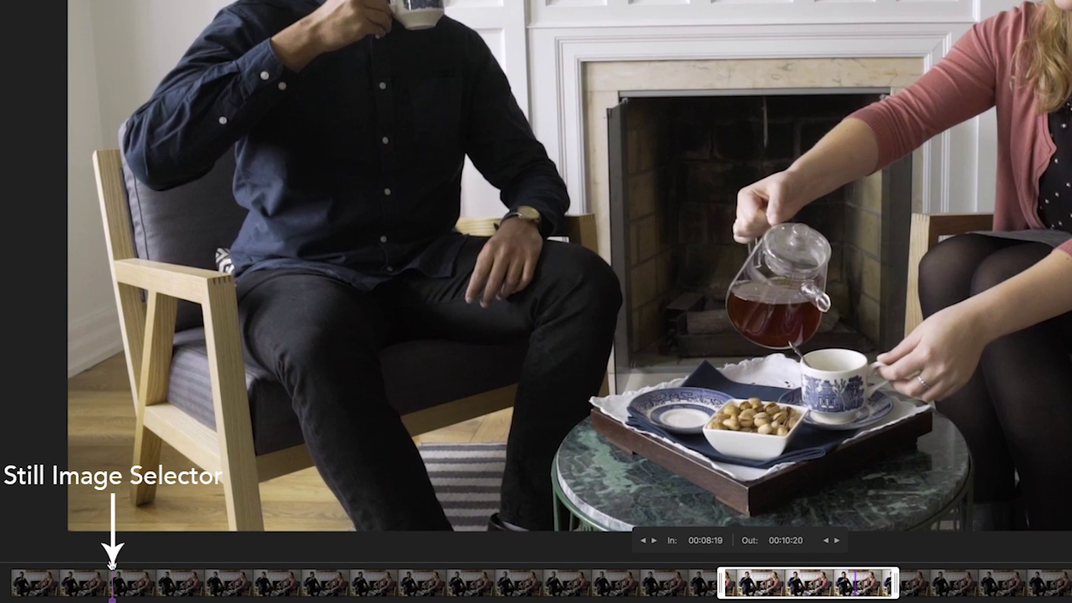
drag(112, 565, 590, 561)
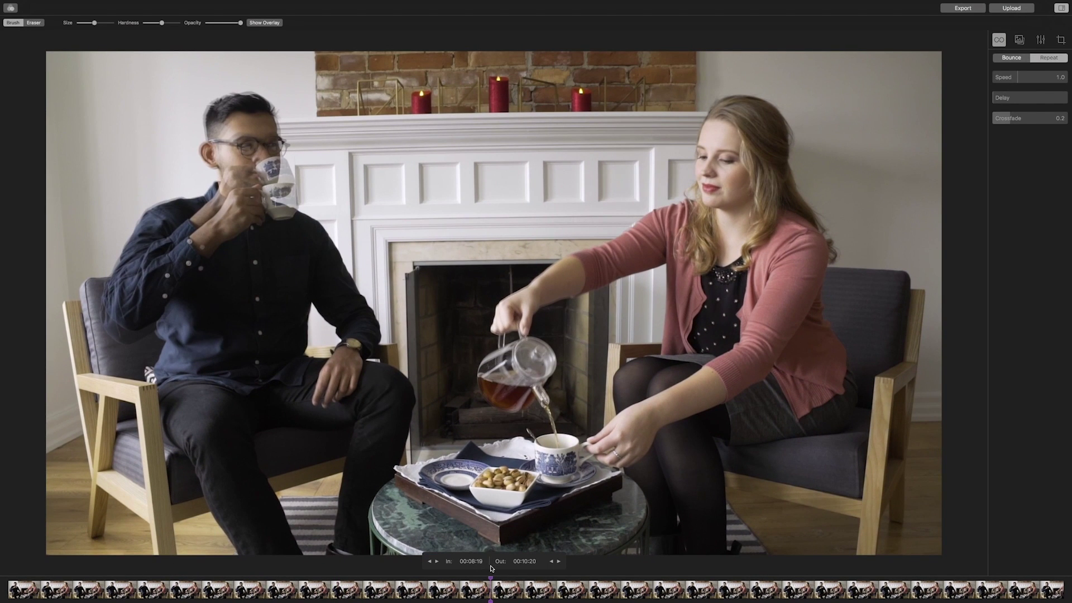
drag(491, 569, 492, 568)
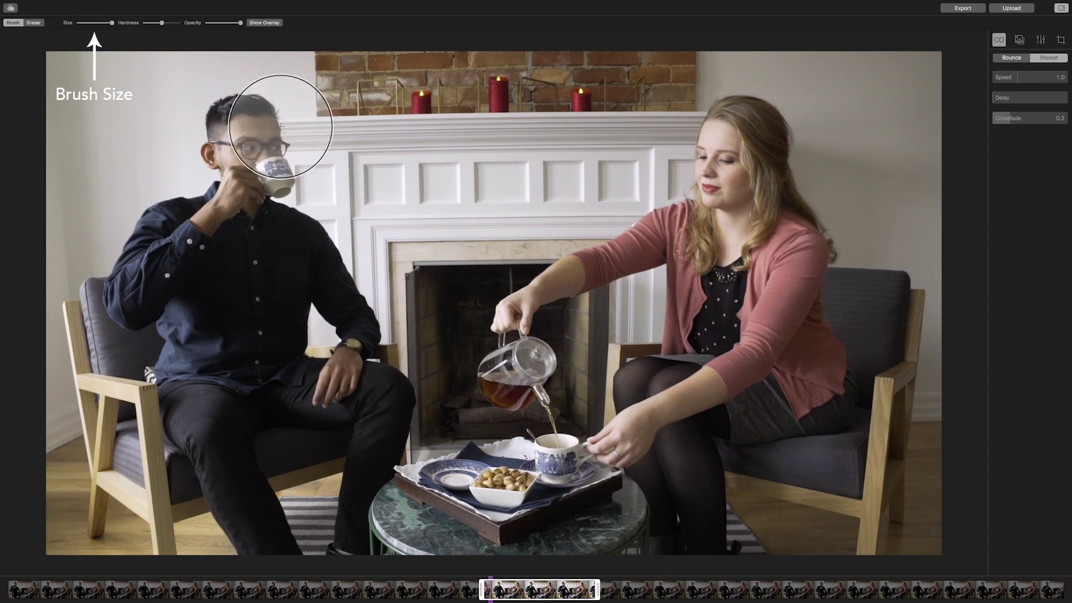
Paint the mask behind the man's head and over his torso, legs and chair
mouse_move(296, 109)
mouse_down()
mouse_move(184, 137)
mouse_move(307, 181)
mouse_up()
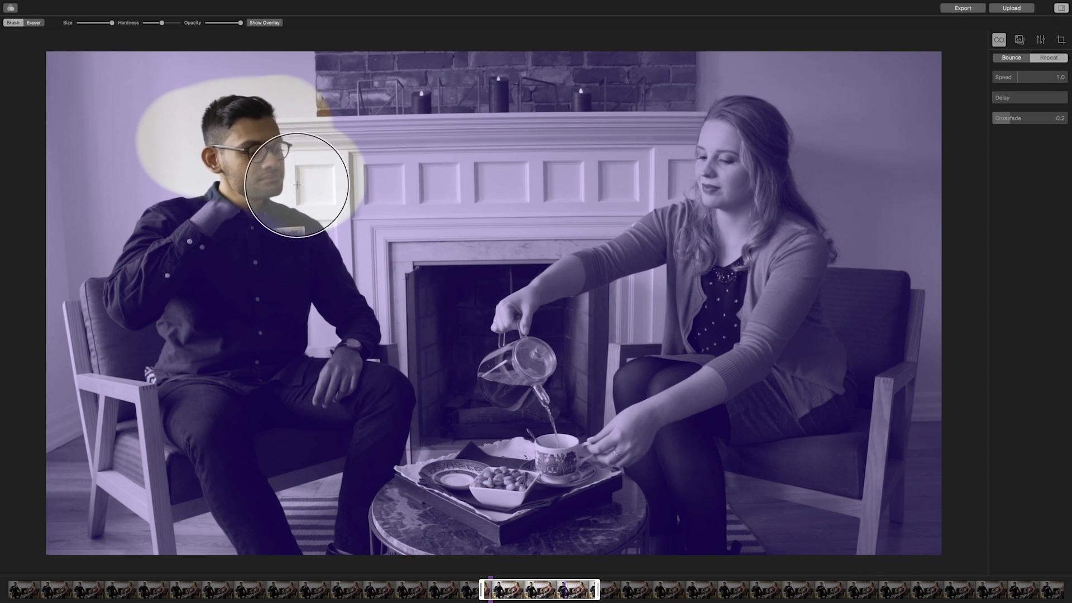
mouse_move(163, 275)
mouse_down()
mouse_move(320, 275)
mouse_move(352, 316)
mouse_move(115, 343)
mouse_up()
mouse_move(157, 300)
mouse_down()
mouse_move(370, 409)
mouse_move(120, 412)
mouse_move(192, 447)
mouse_move(365, 427)
mouse_move(337, 497)
mouse_move(225, 532)
mouse_move(272, 499)
mouse_move(407, 456)
mouse_move(436, 392)
mouse_move(374, 403)
mouse_move(400, 350)
mouse_move(371, 290)
mouse_move(385, 400)
mouse_move(193, 468)
mouse_move(96, 337)
mouse_move(119, 240)
mouse_move(160, 209)
mouse_up()
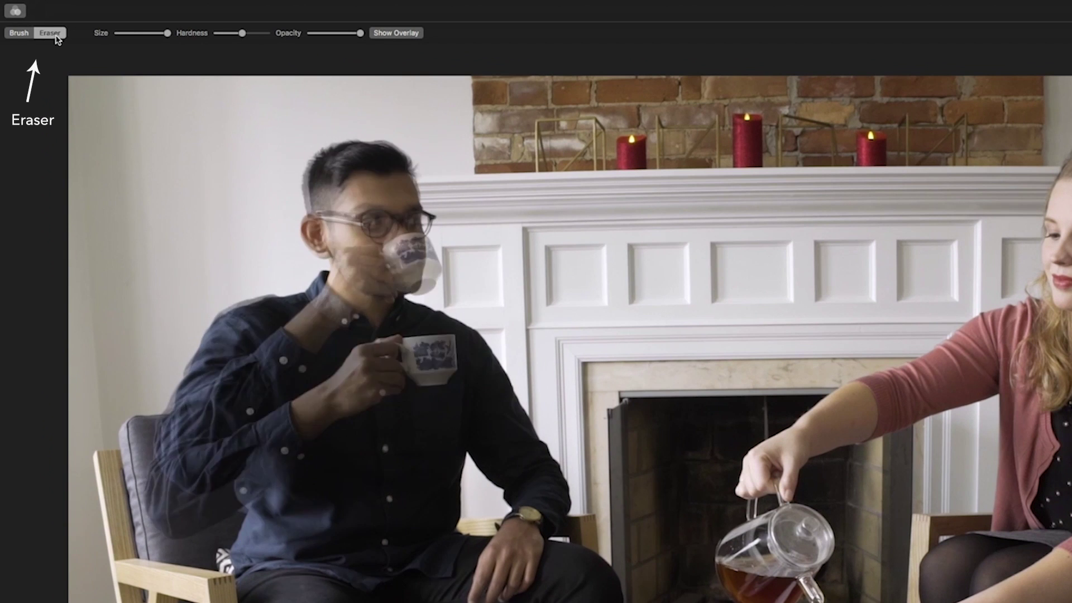
Halve the brush size and erase the mask from the teapot down to the table
drag(131, 33, 144, 35)
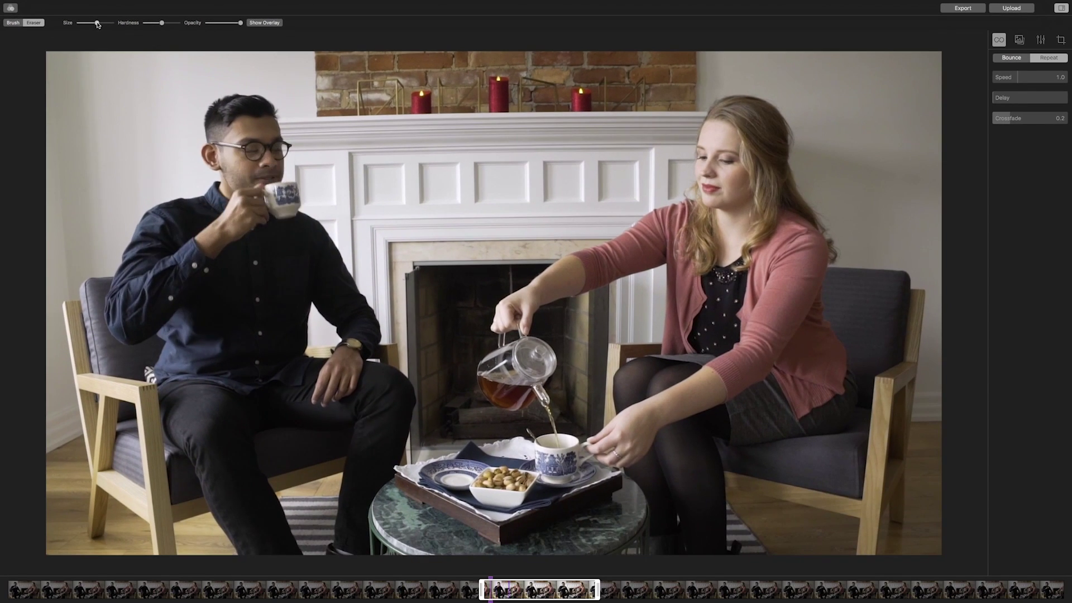
click(498, 371)
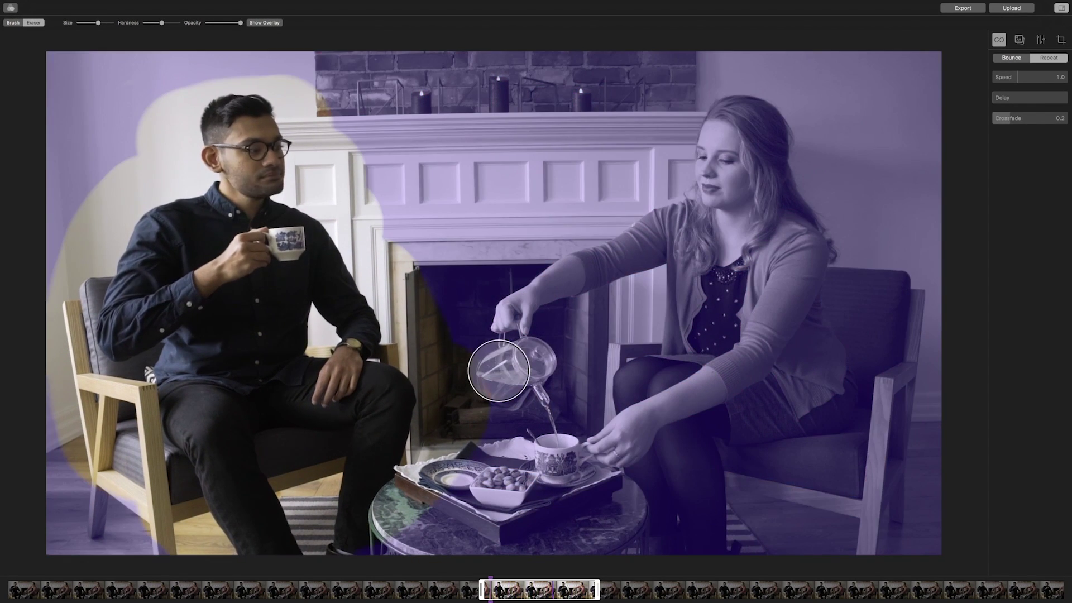
mouse_move(485, 360)
mouse_down()
mouse_move(486, 421)
mouse_move(457, 316)
mouse_move(473, 409)
mouse_move(454, 497)
mouse_move(442, 492)
mouse_move(462, 461)
mouse_up()
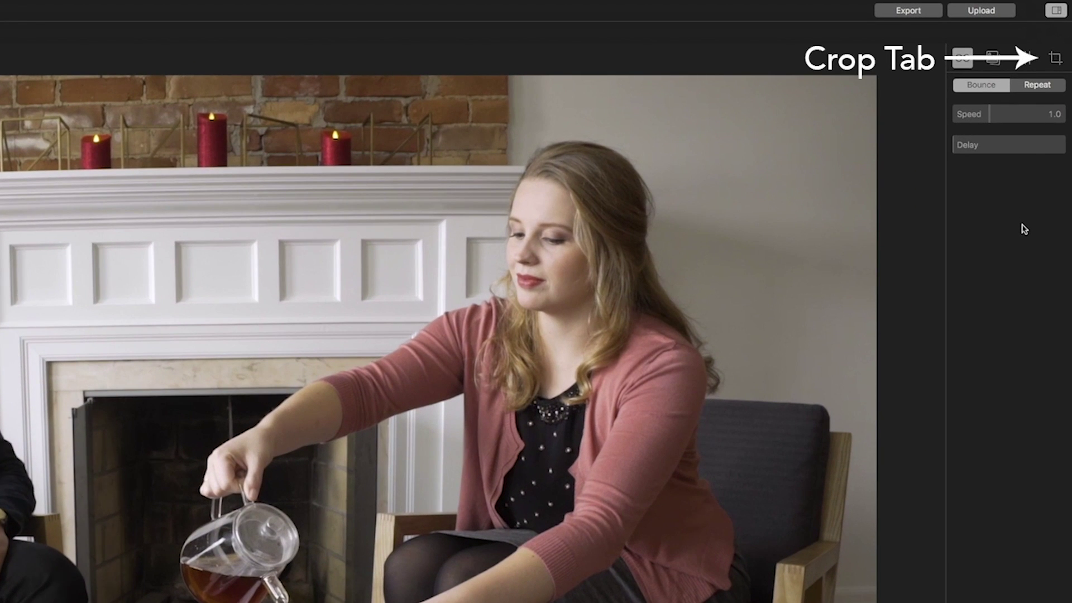
click(1056, 59)
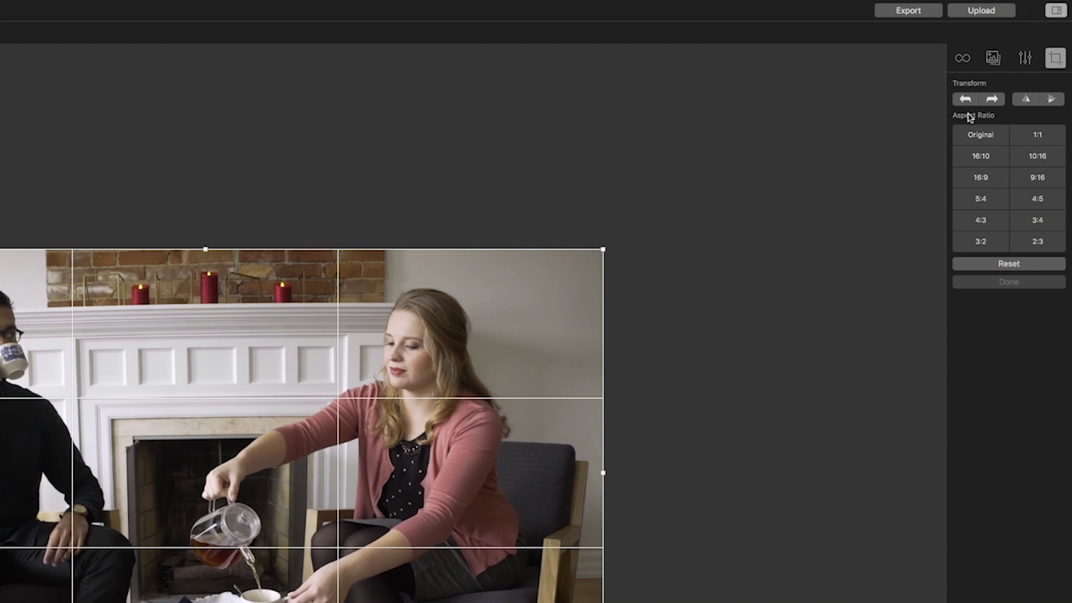
click(1029, 101)
click(1029, 101)
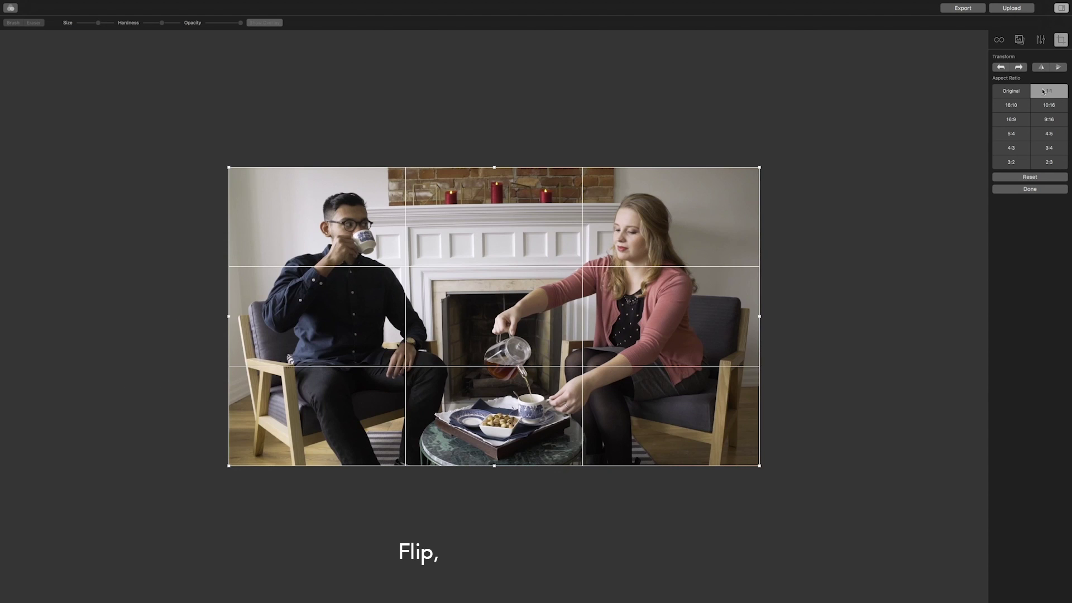
click(1043, 91)
click(1019, 106)
click(1018, 67)
click(1019, 68)
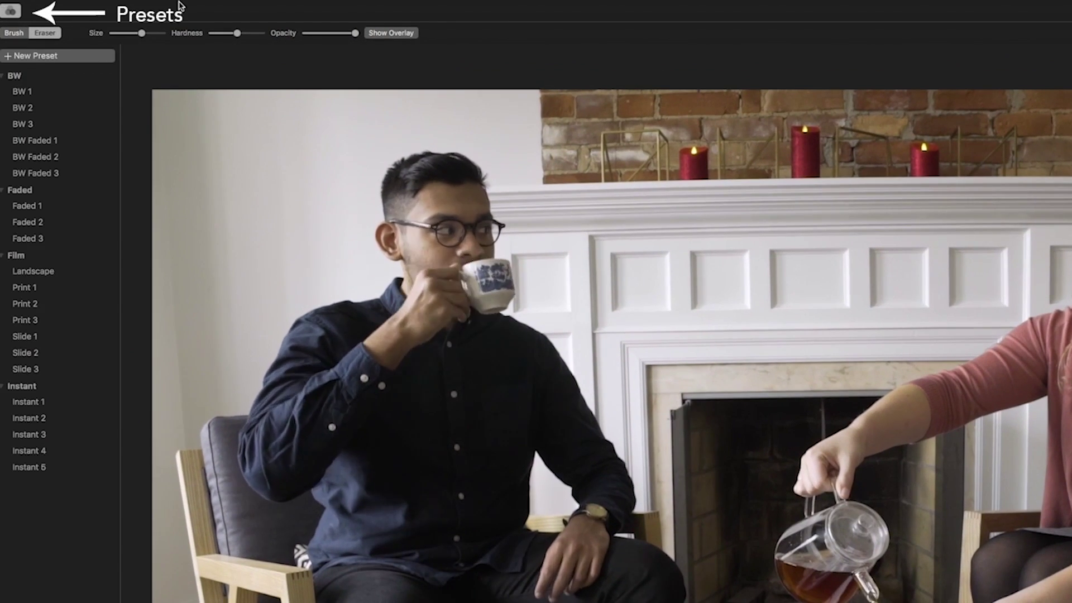
Preview the BW 1, BW 3, BW Faded 3, Faded 1 and Faded 3 looks
click(22, 91)
click(22, 124)
click(28, 172)
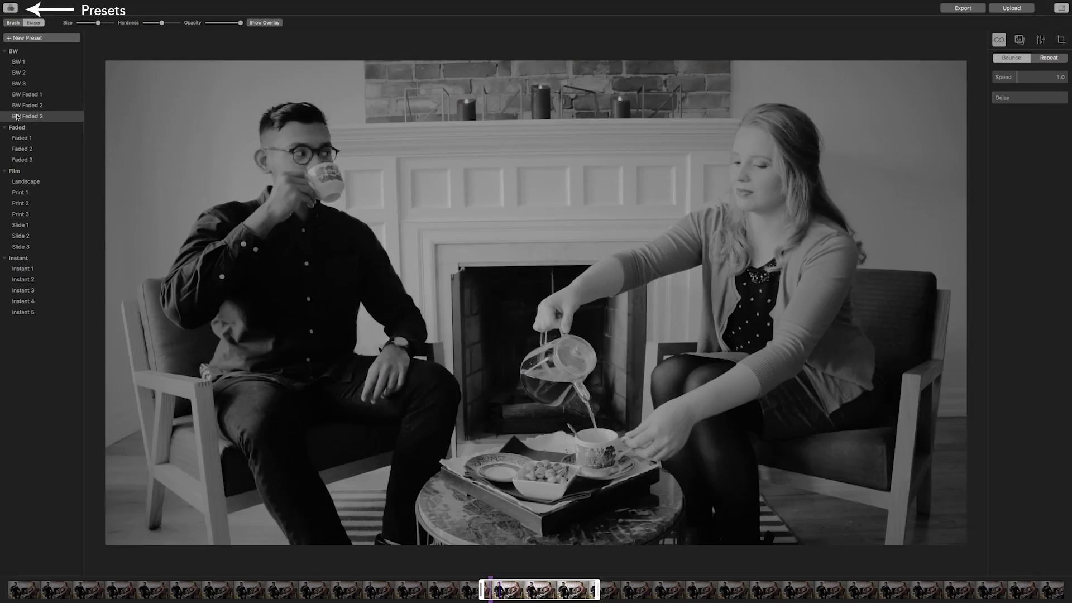
click(22, 138)
click(22, 160)
Compare the Print 2 and Print 3 film looks and apply Print 2
click(22, 203)
click(27, 214)
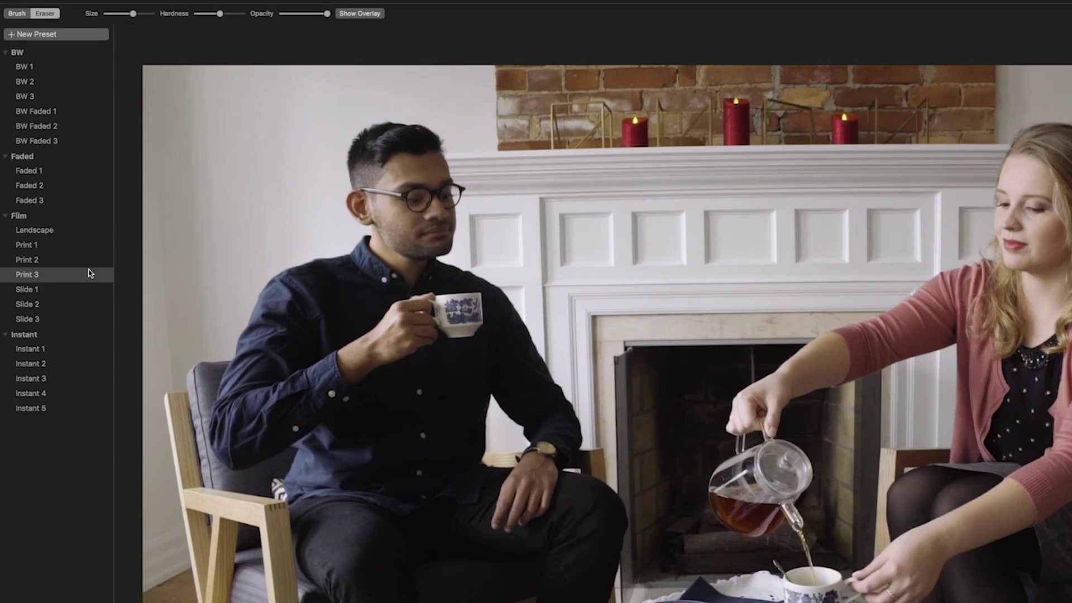
click(49, 208)
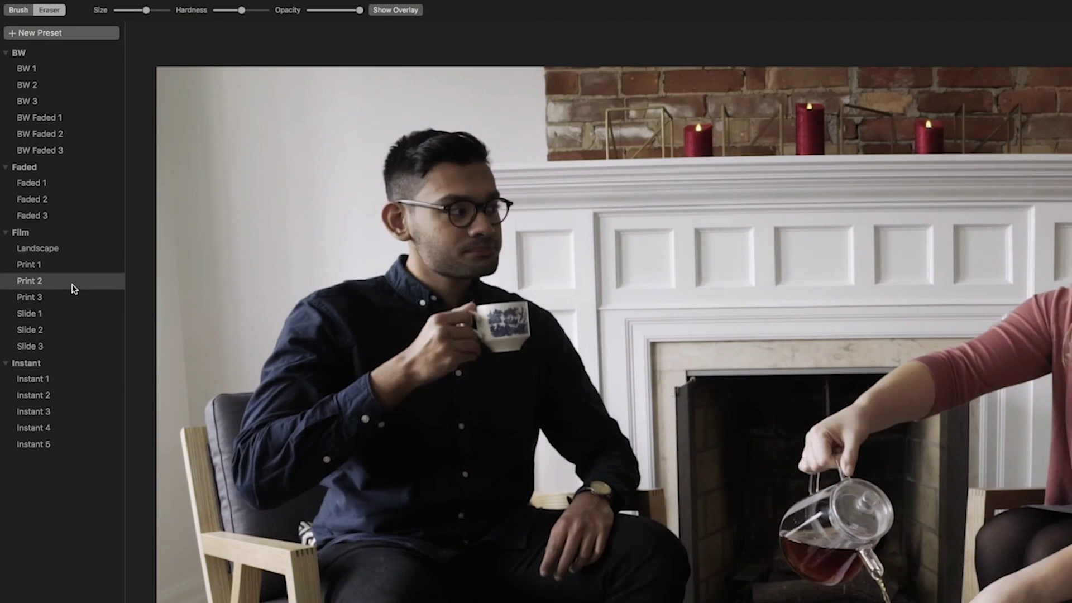
click(60, 311)
click(59, 298)
click(84, 281)
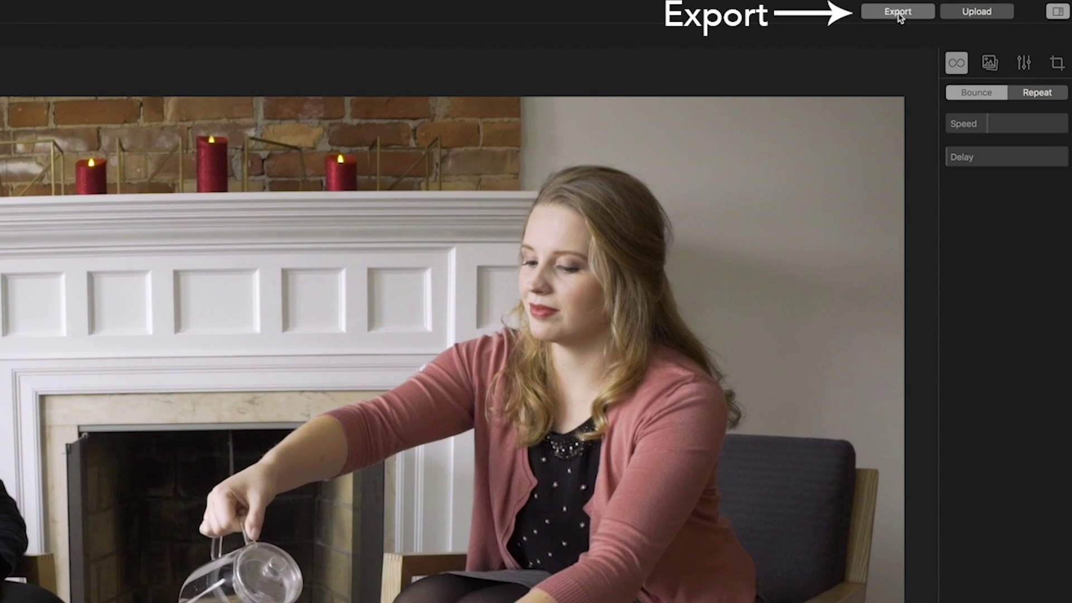
Set the export format to H.264 (MP4) with the Instagram preset
click(898, 12)
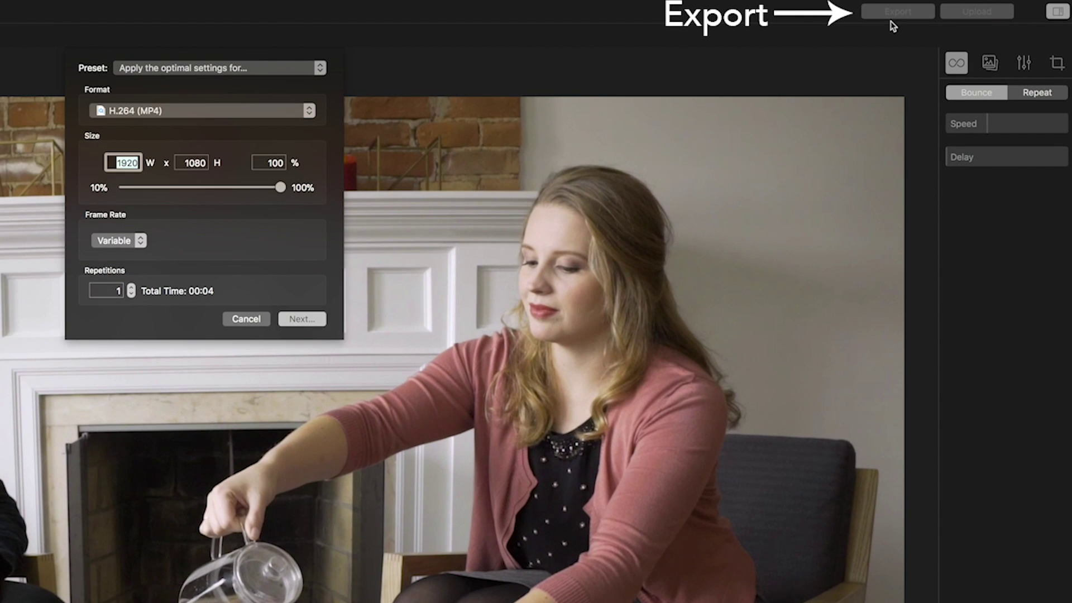
click(237, 113)
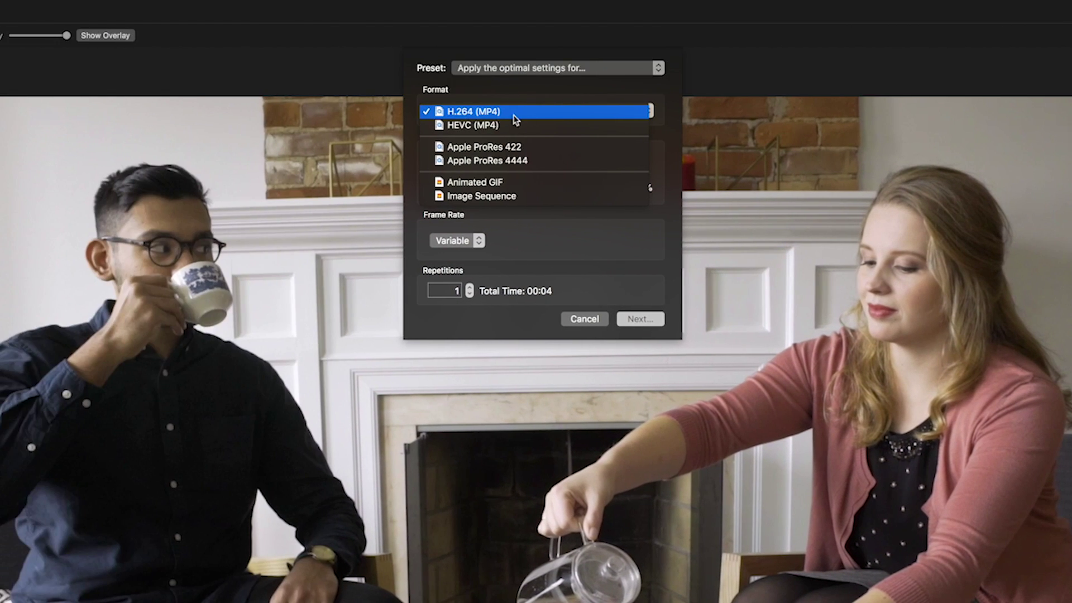
click(515, 112)
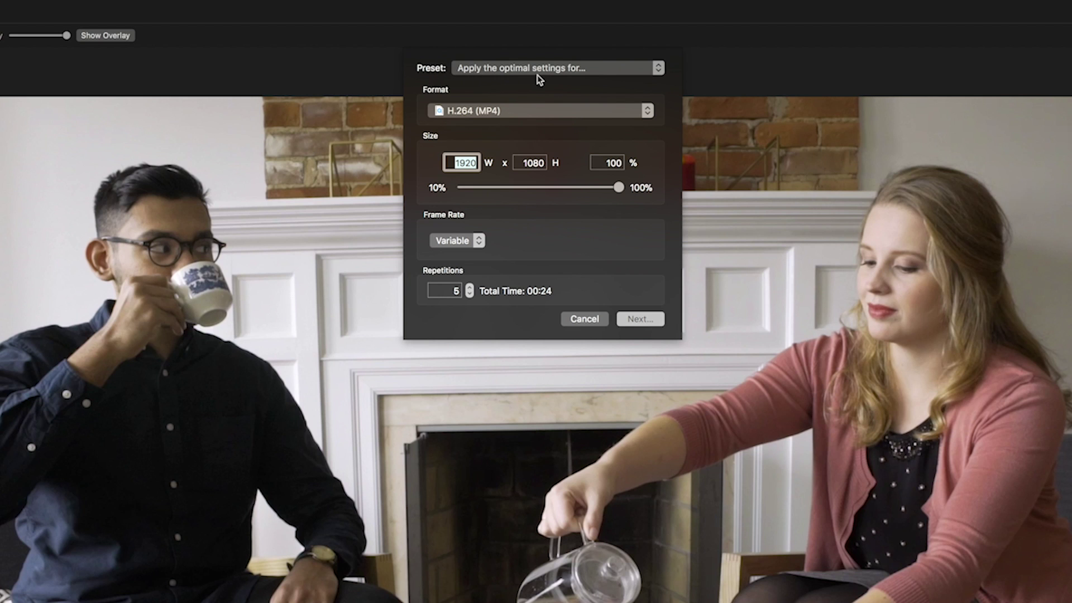
click(600, 73)
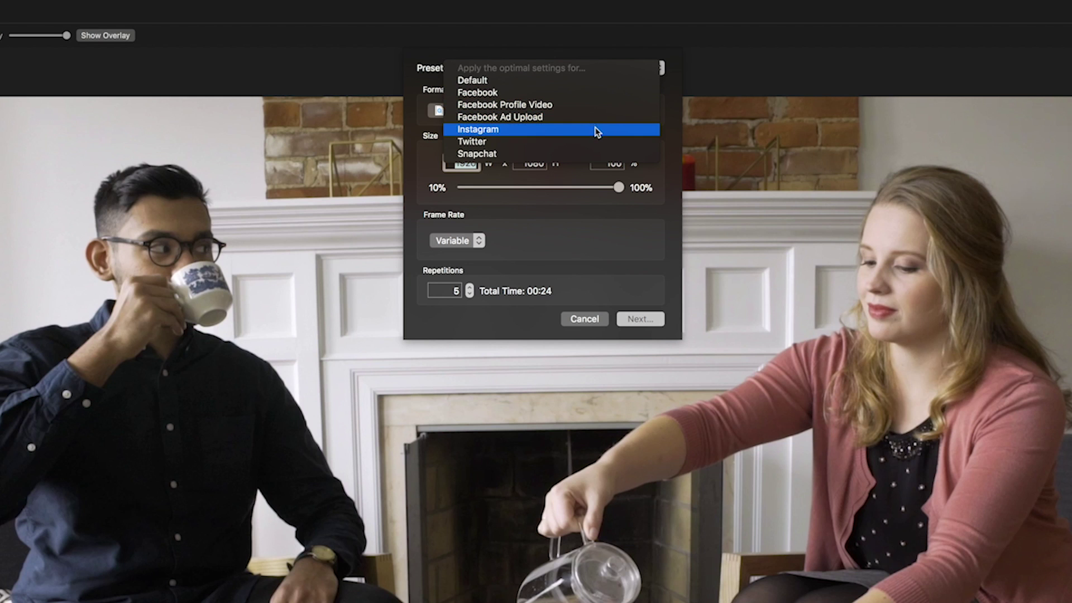
click(535, 133)
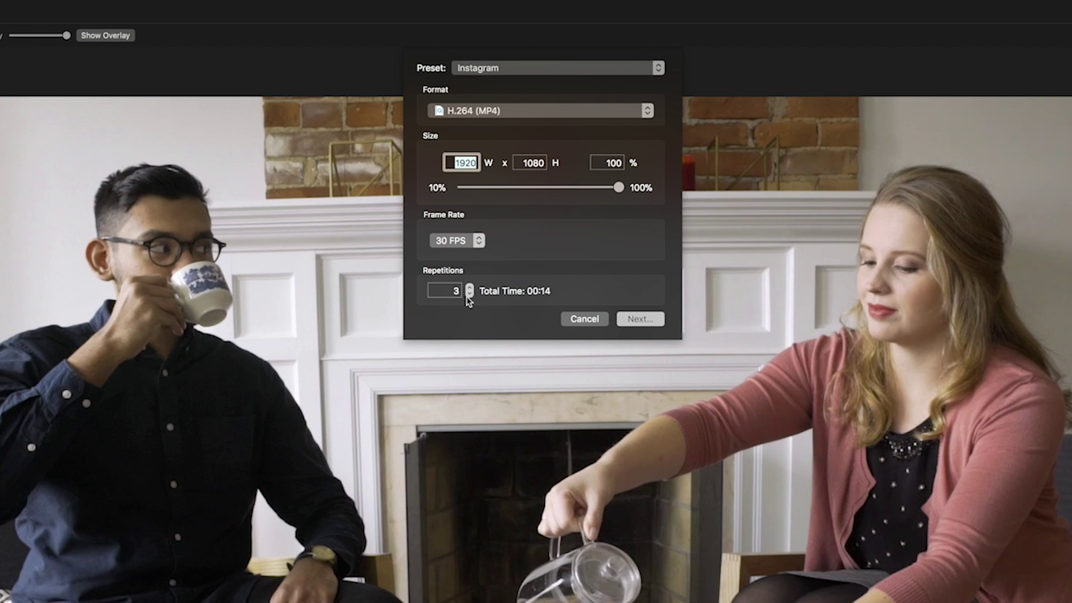
Name the exported file 'Aaron Pours Tea' and start the export
click(636, 319)
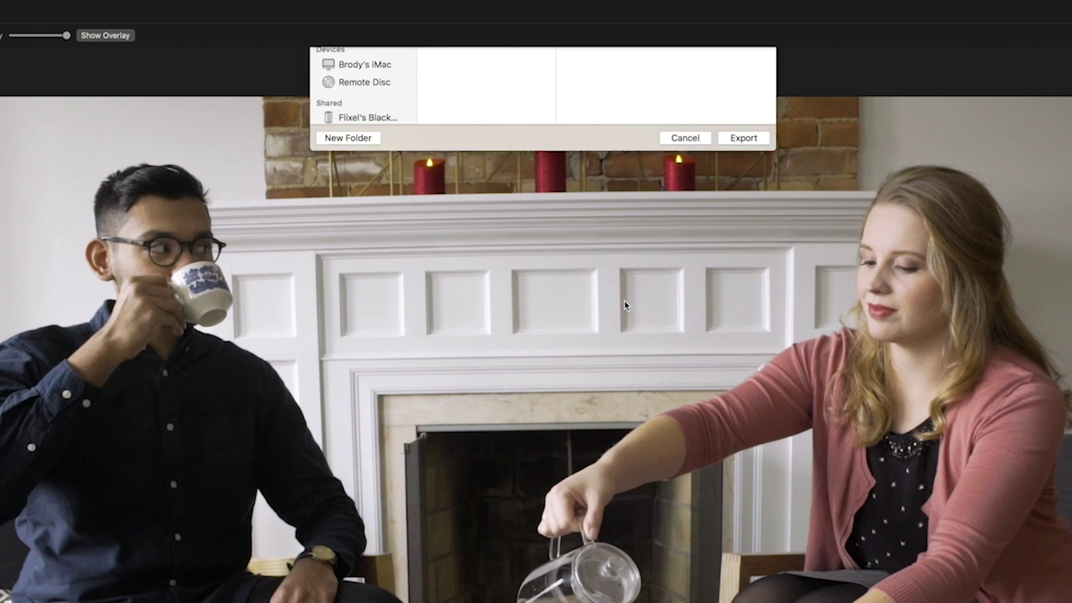
text(Aaron Pours Tea)
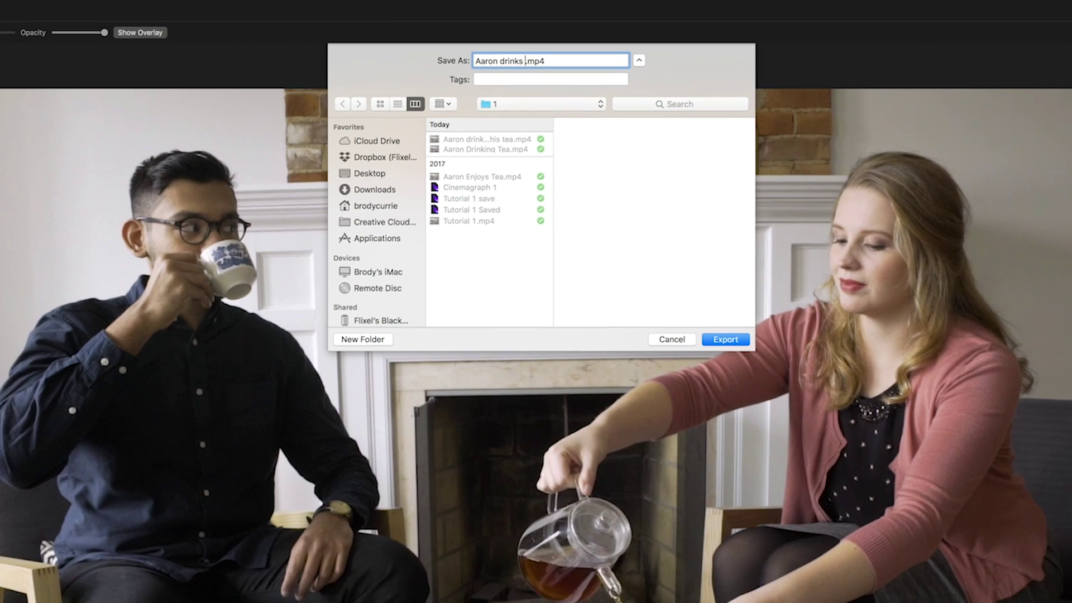
key(Return)
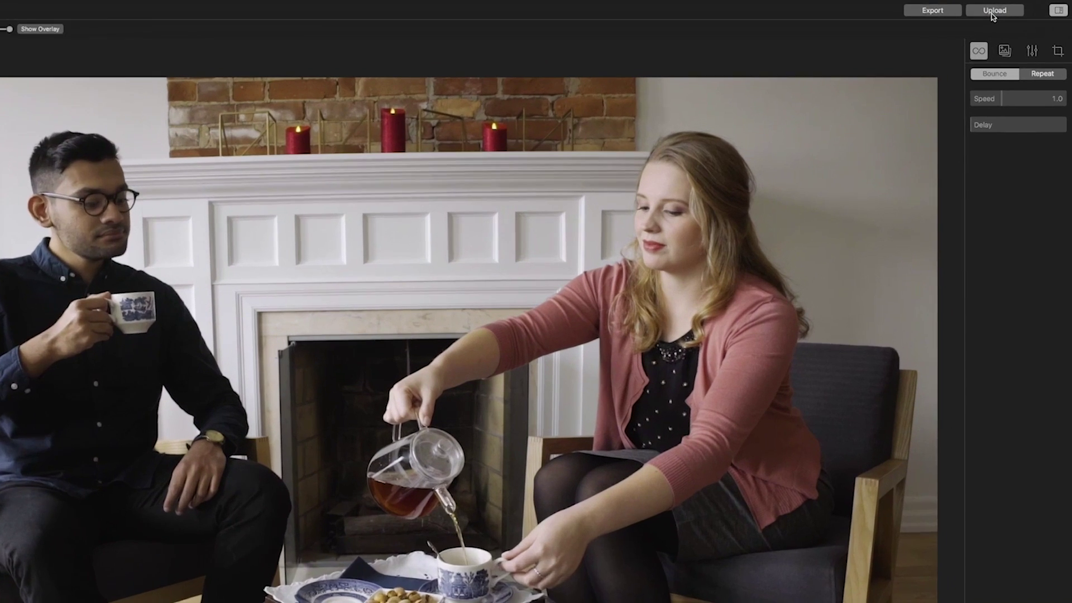
Share the cinemagraph publicly to Flixel with the caption 'Tea Time'
click(1011, 7)
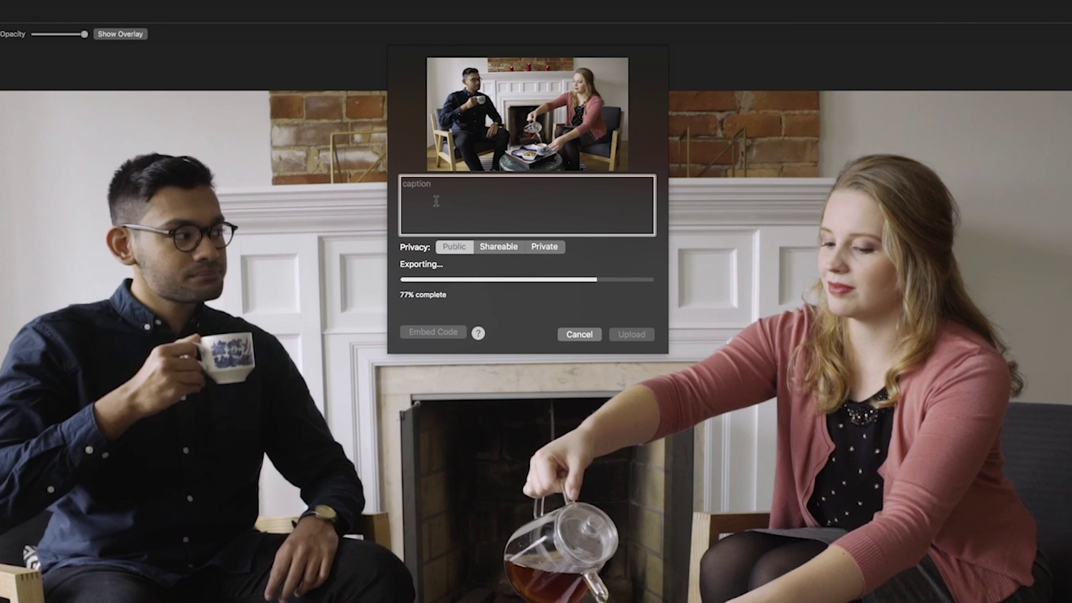
text(Tea Time)
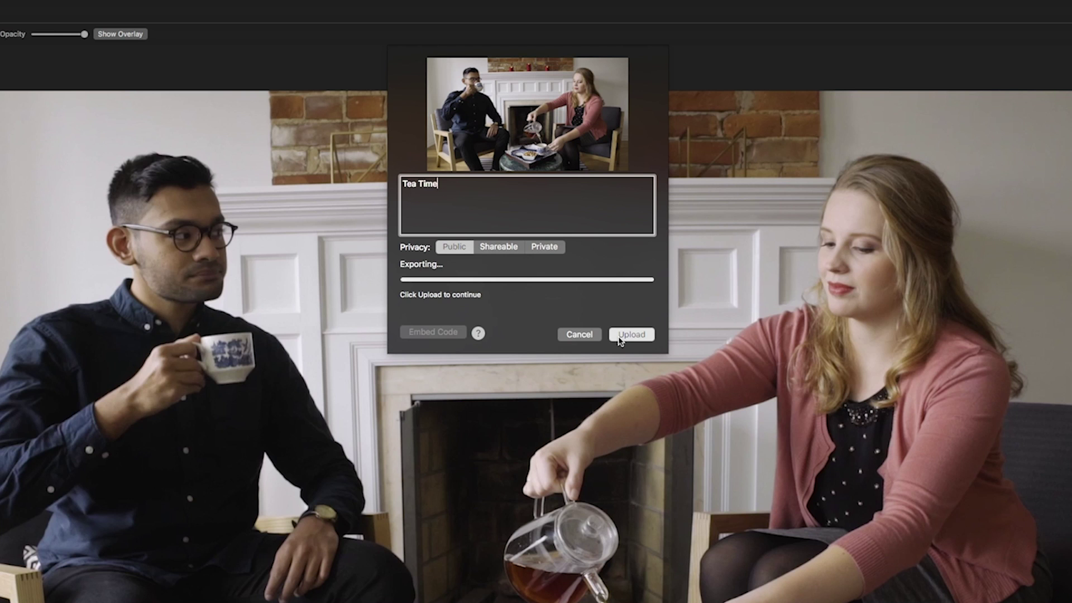
click(618, 337)
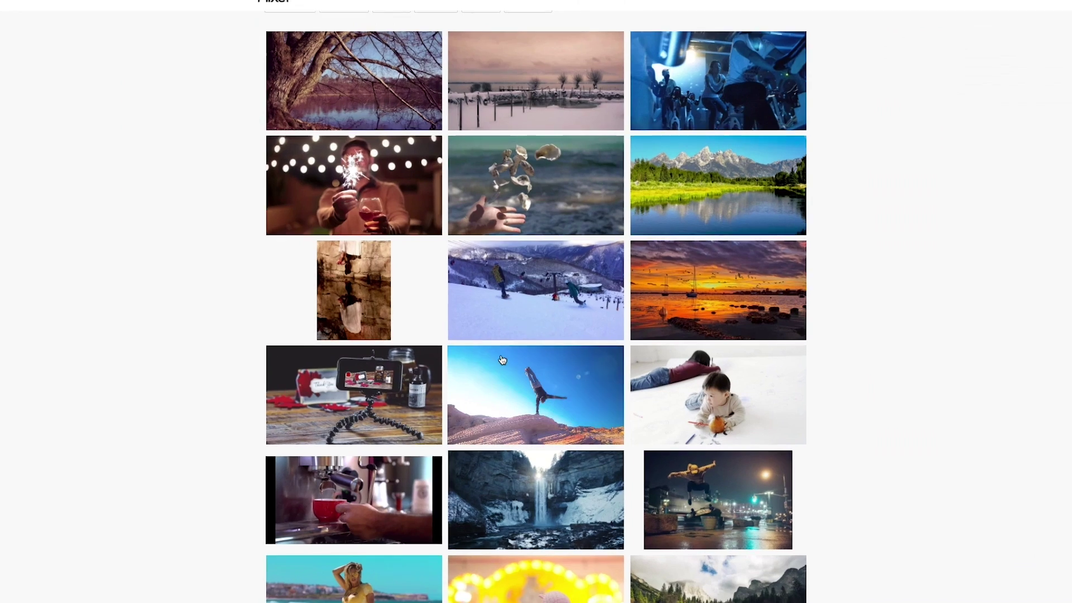
scroll(495, 351, down, 5)
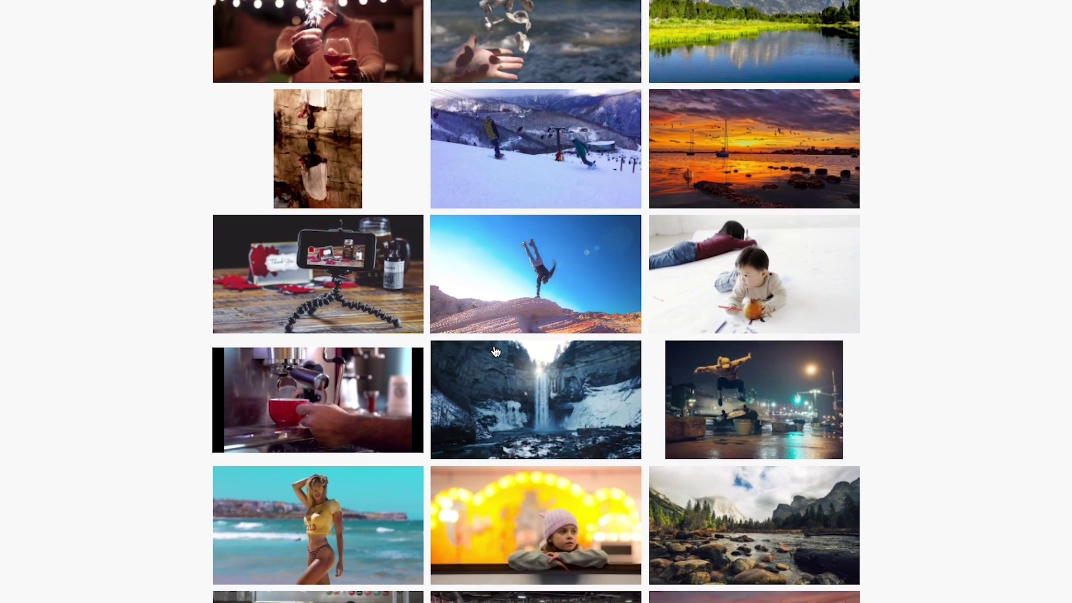
scroll(496, 352, down, 3)
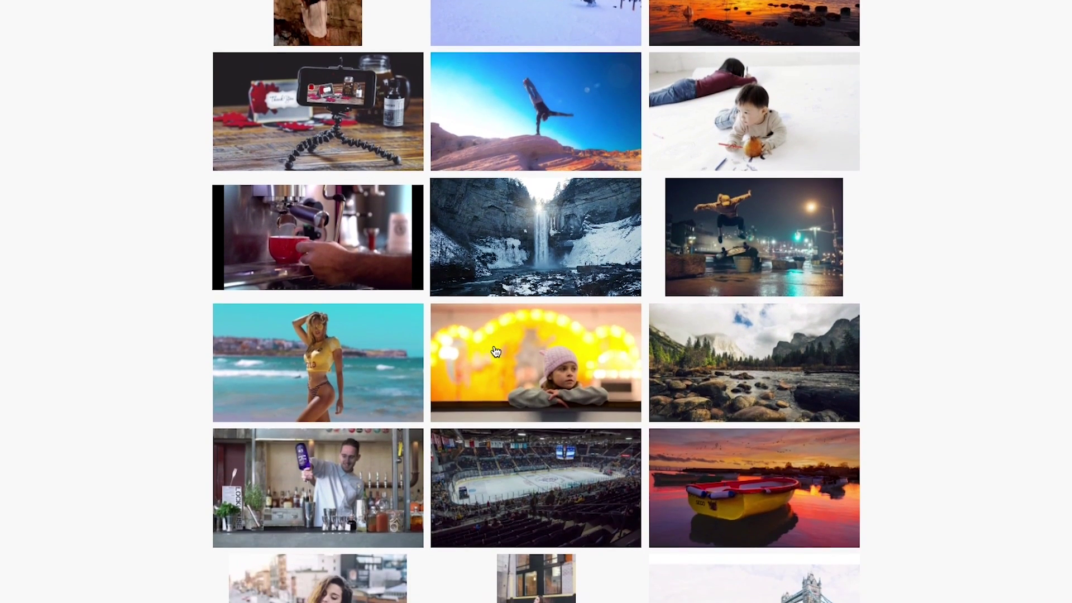
scroll(496, 352, down, 2)
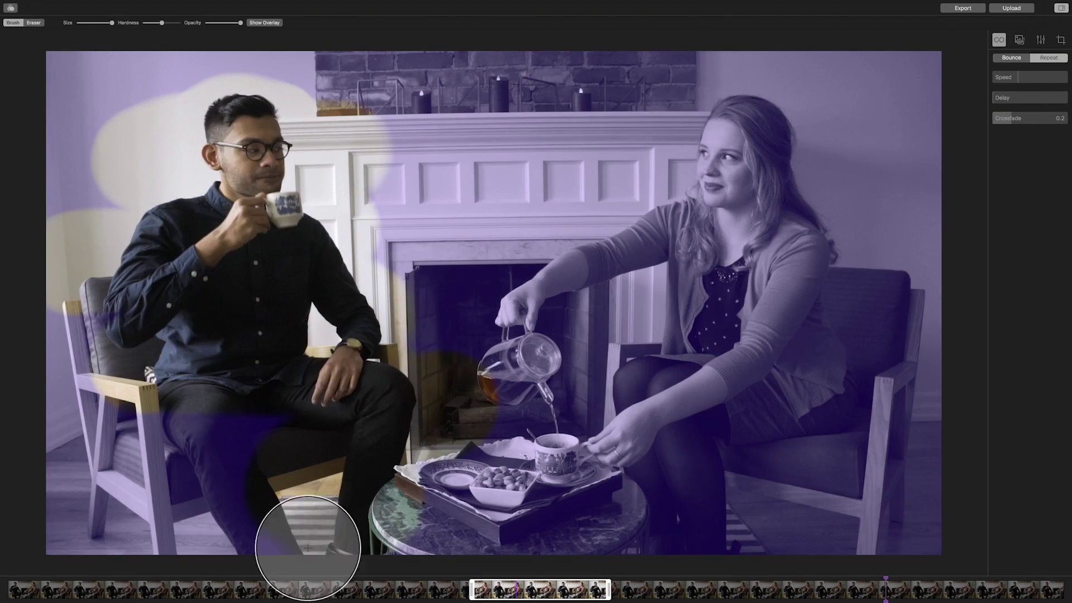
Shrink and soften the brush, then paint the tea from the jar's rim down inside
drag(306, 546, 168, 537)
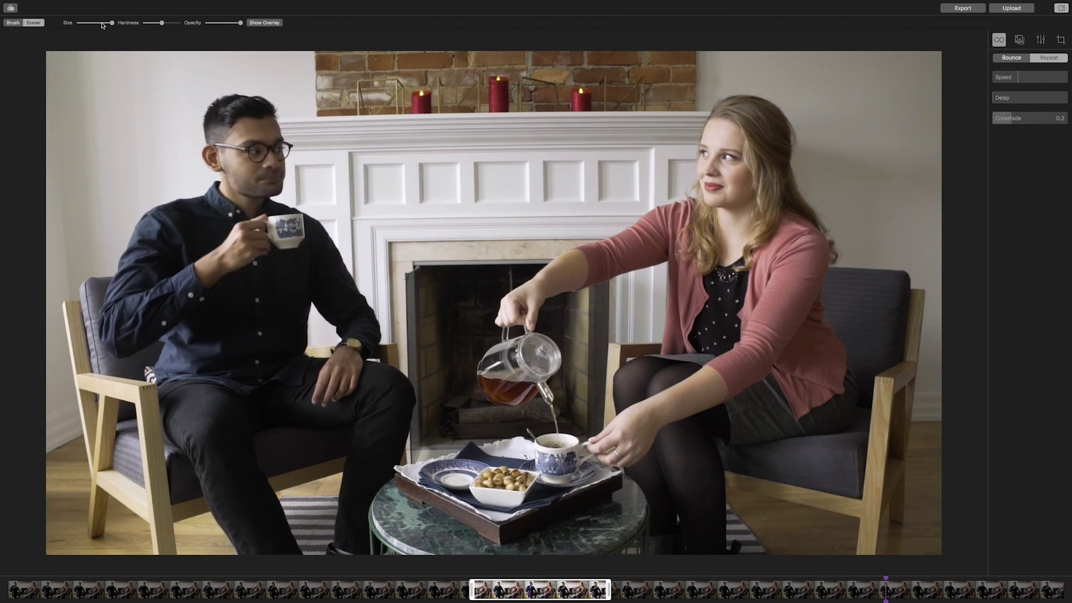
drag(102, 23, 95, 23)
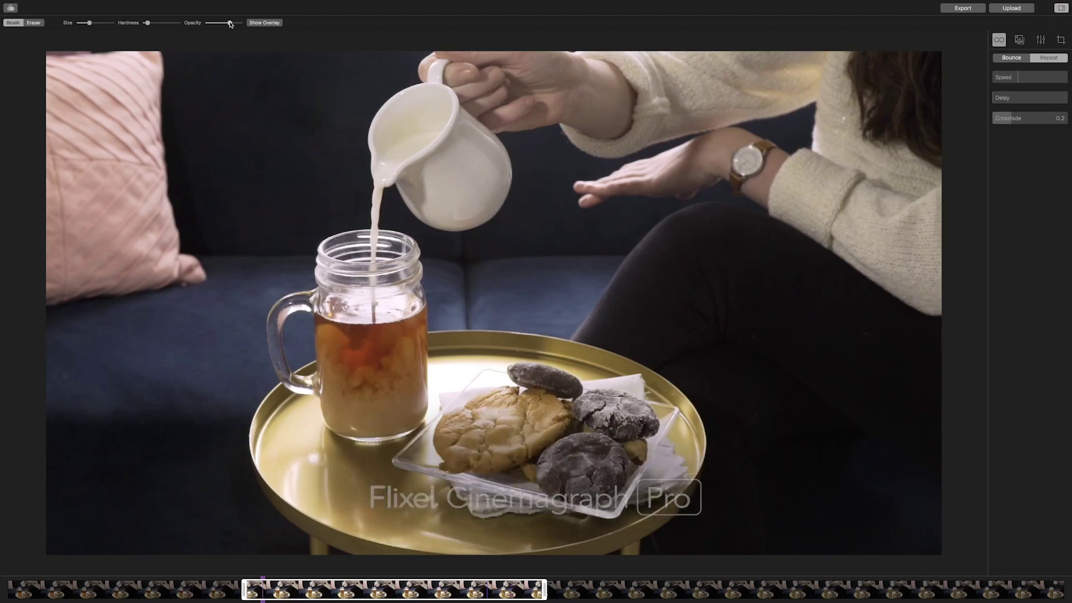
drag(230, 24, 222, 23)
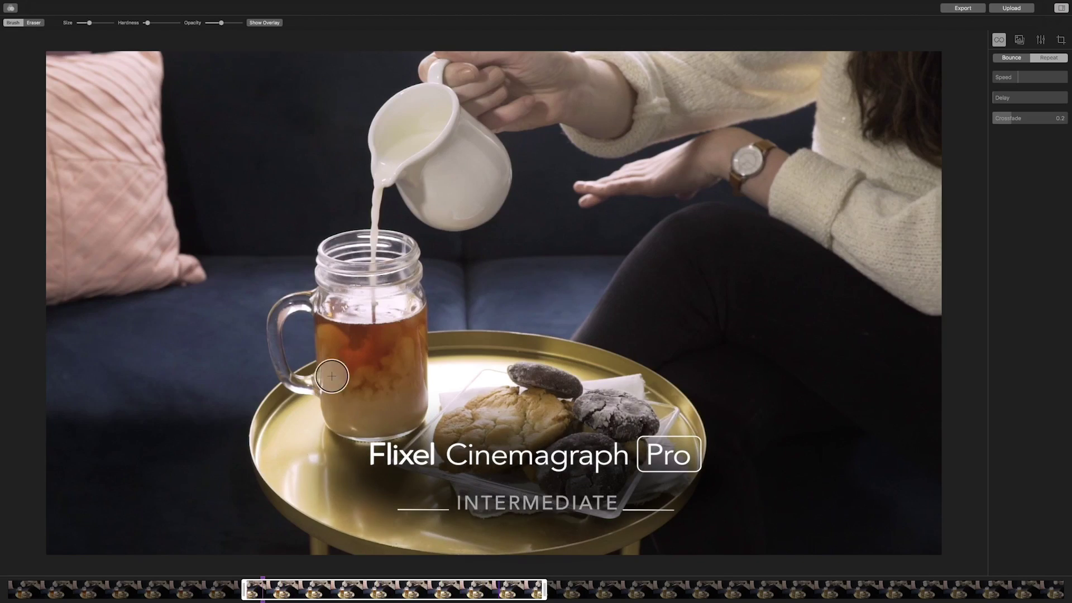
drag(319, 330, 338, 319)
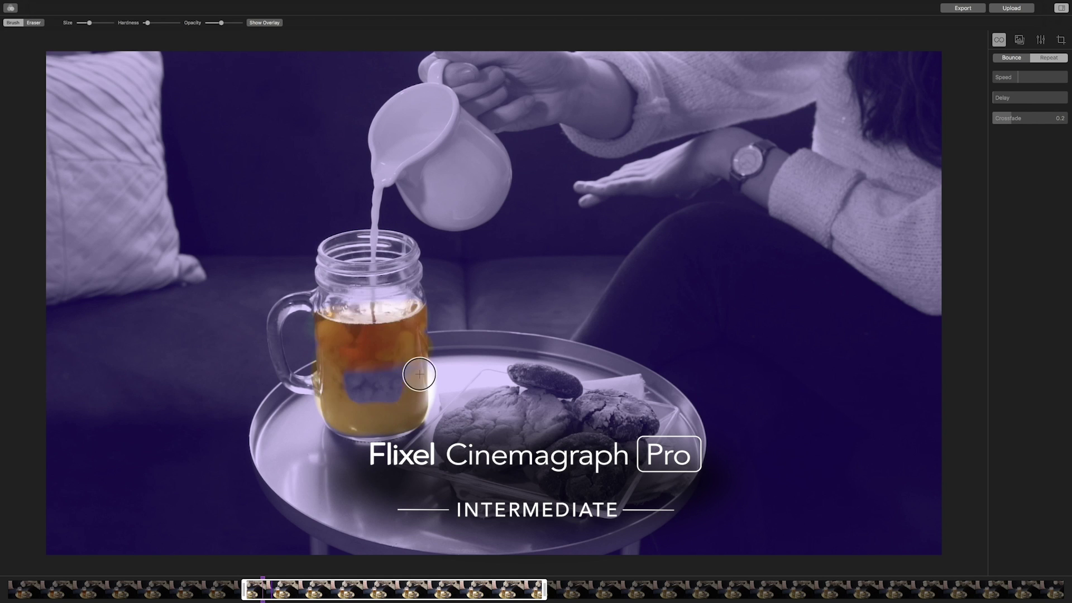
drag(370, 410, 412, 390)
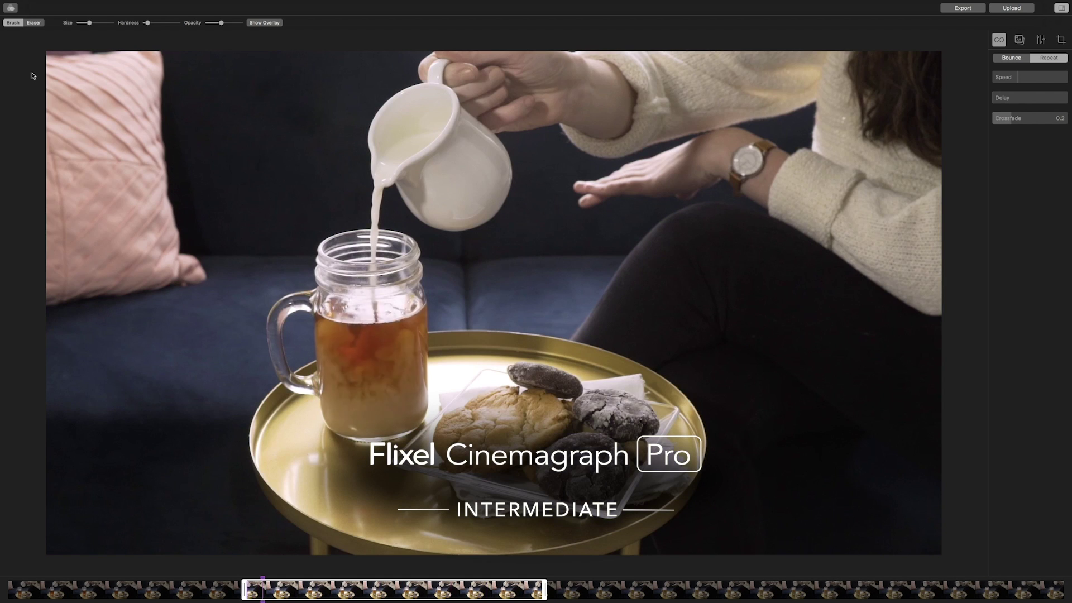
drag(413, 300, 402, 308)
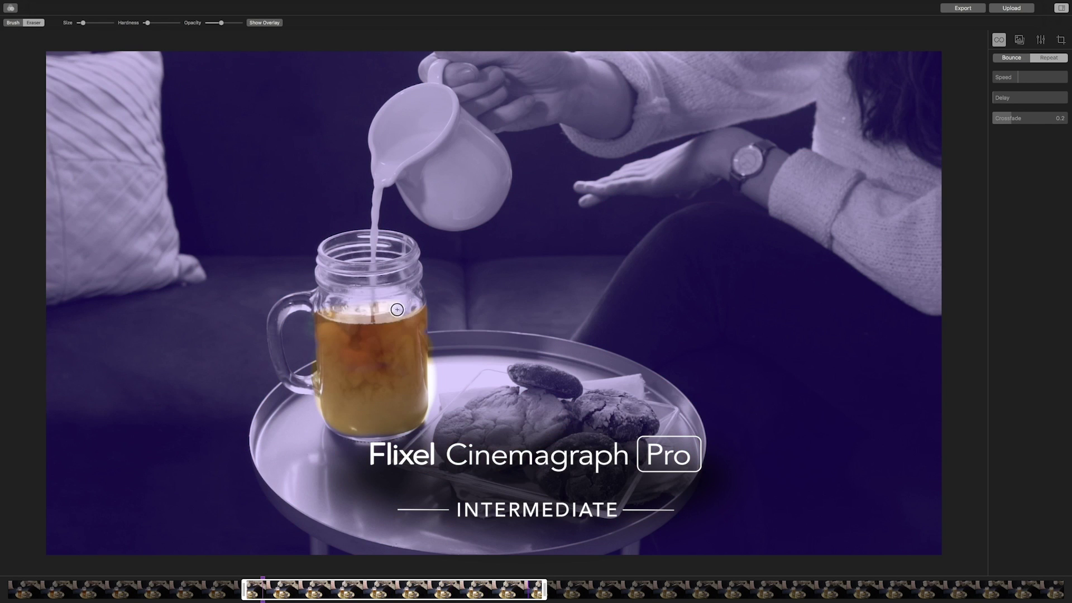